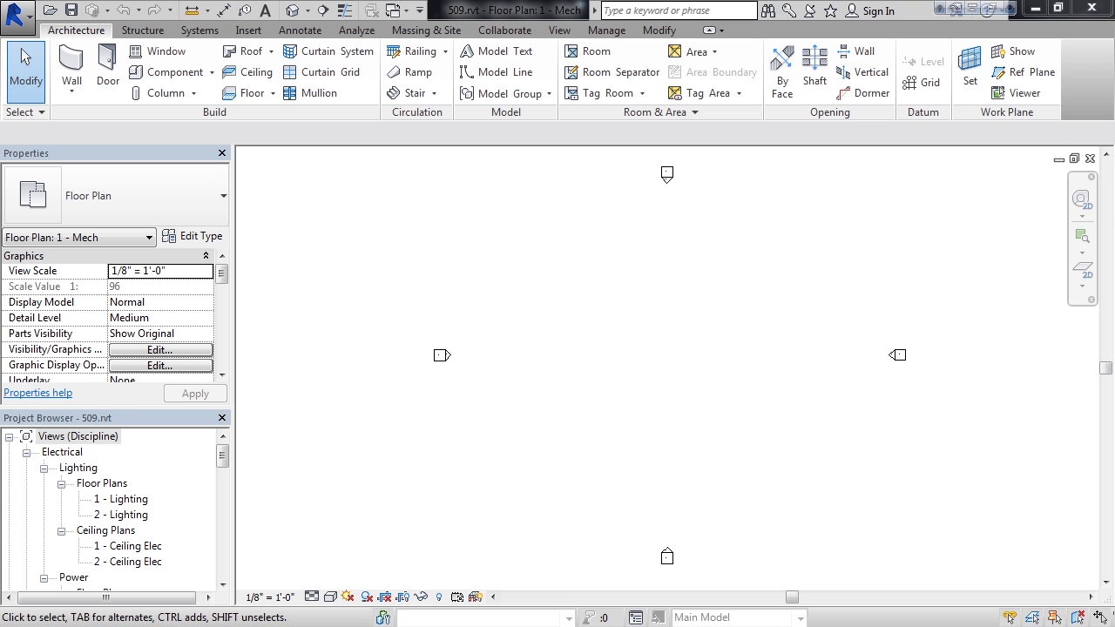
Enable worksharing, keeping the default worksets Shared Levels and Grids and Workset1.
{"action": "left_click", "coordinate": [493, 31]}
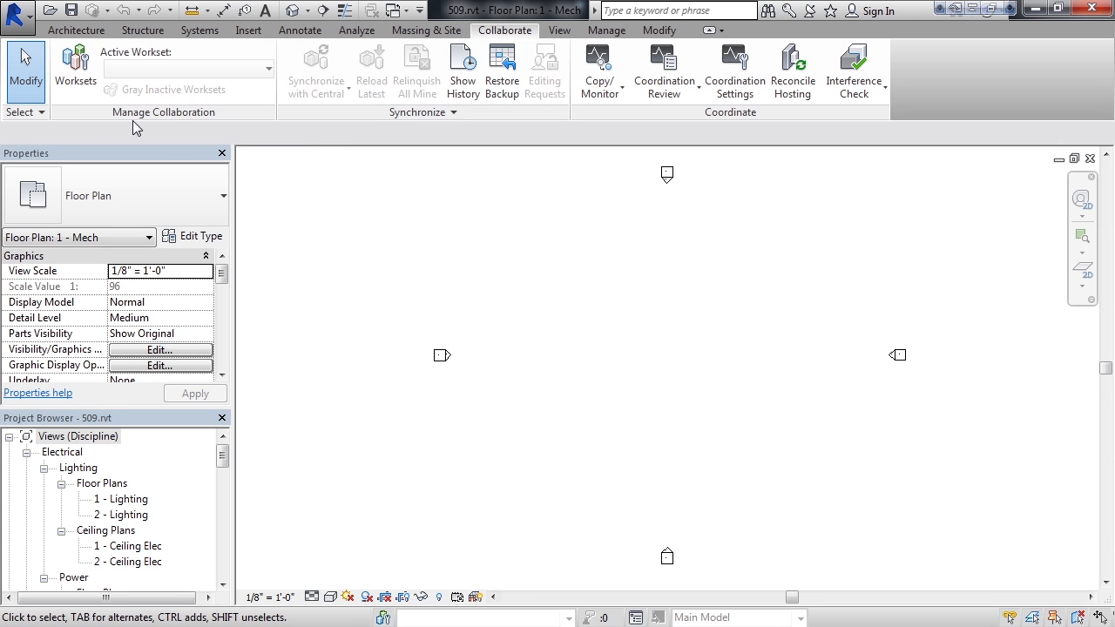
{"action": "left_click", "coordinate": [75, 83]}
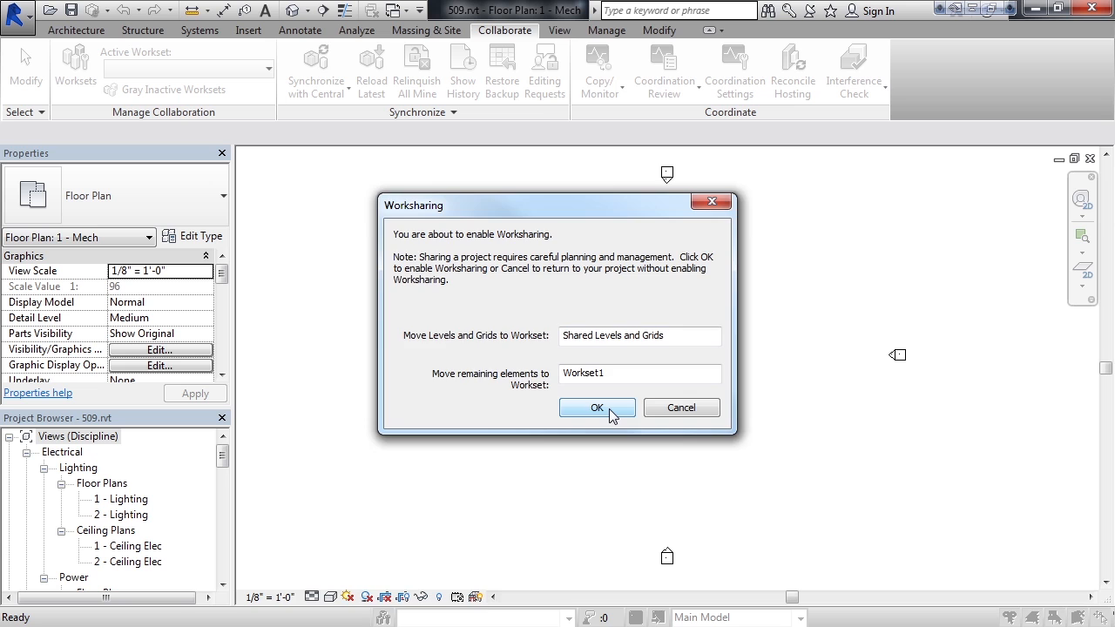
{"action": "left_click", "coordinate": [597, 409]}
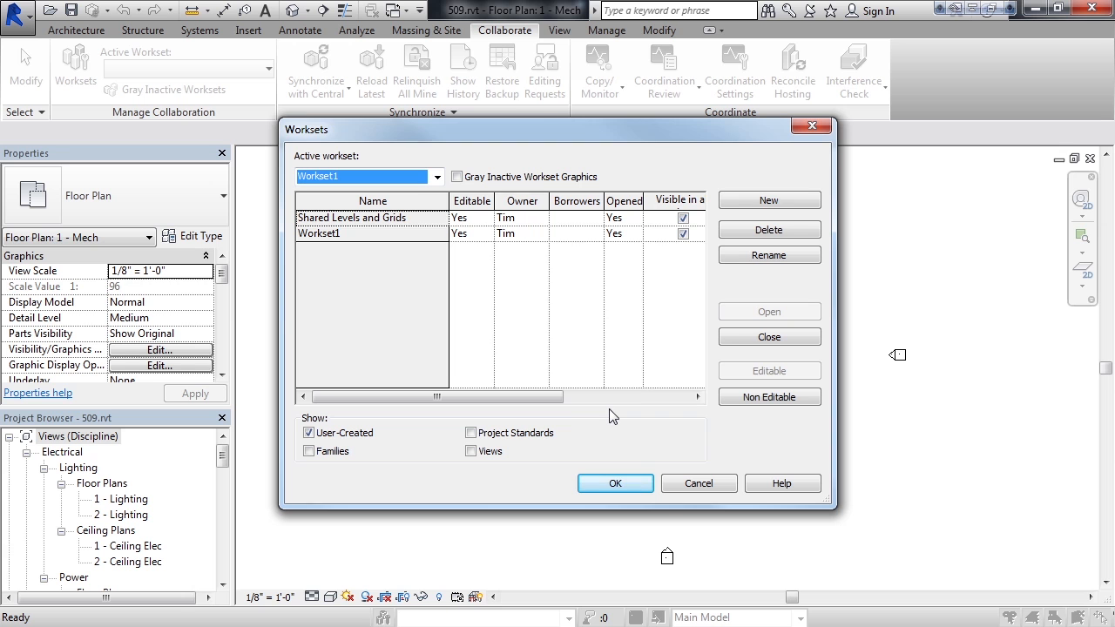
Create two new worksets named MEP and STRUCTURE, both visible in all views.
{"action": "left_click", "coordinate": [784, 205]}
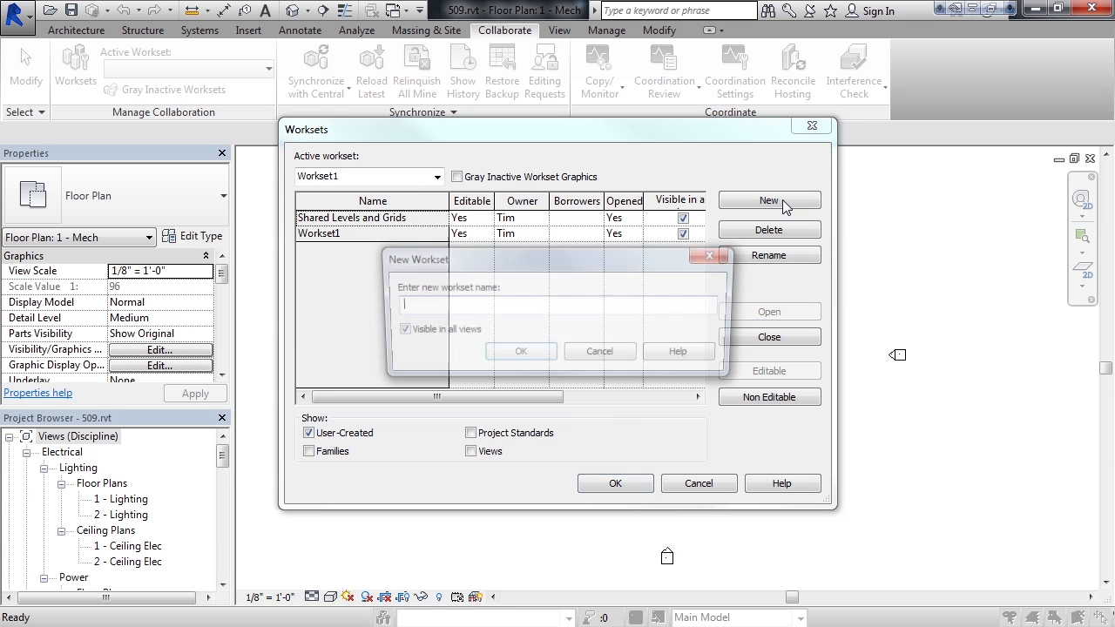
{"action": "type", "text": "MEP"}
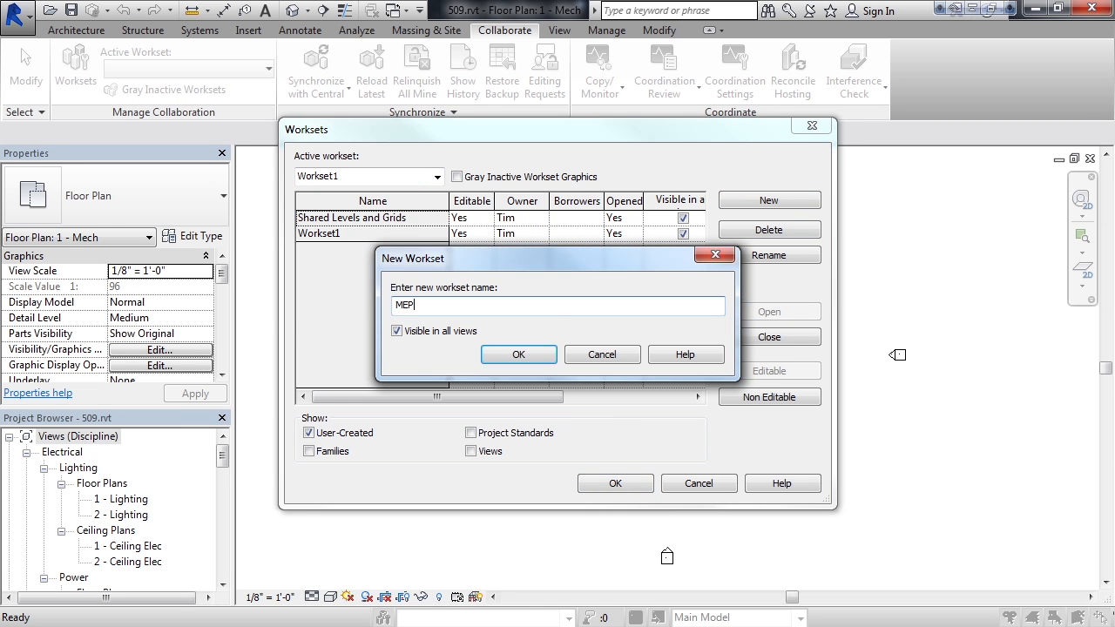
{"action": "left_click", "coordinate": [534, 354]}
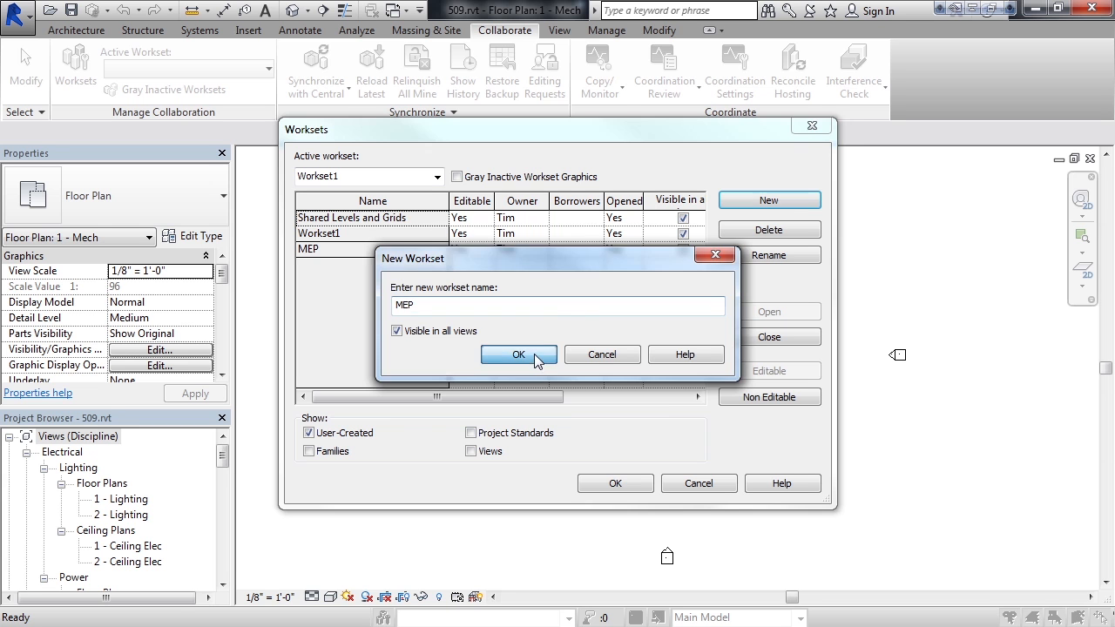
{"action": "left_click", "coordinate": [794, 202]}
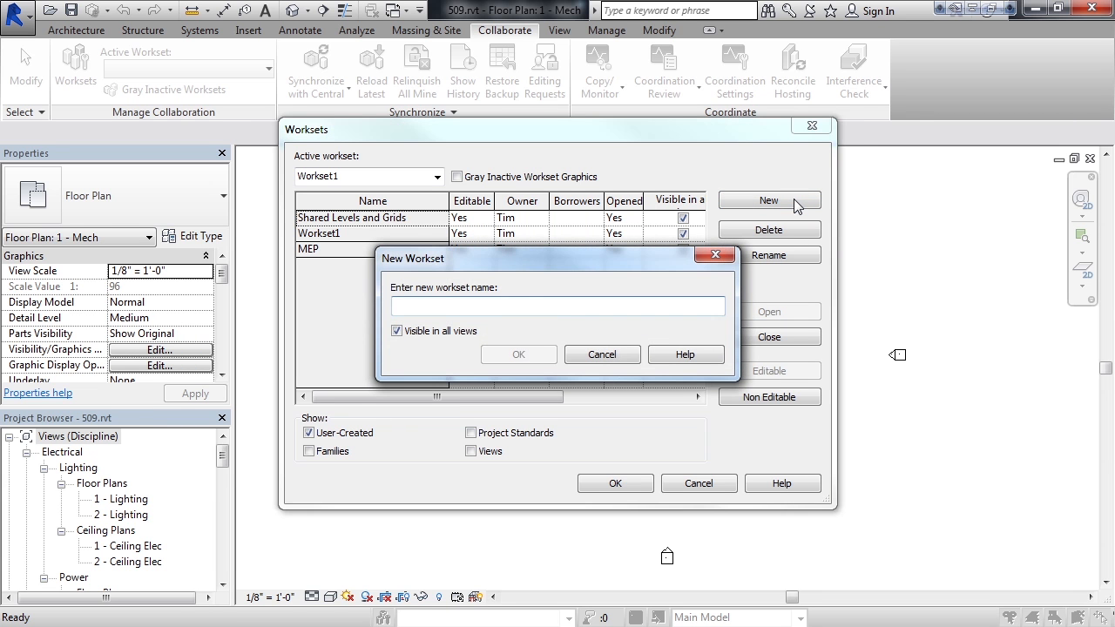
{"action": "type", "text": "STRUCTURE"}
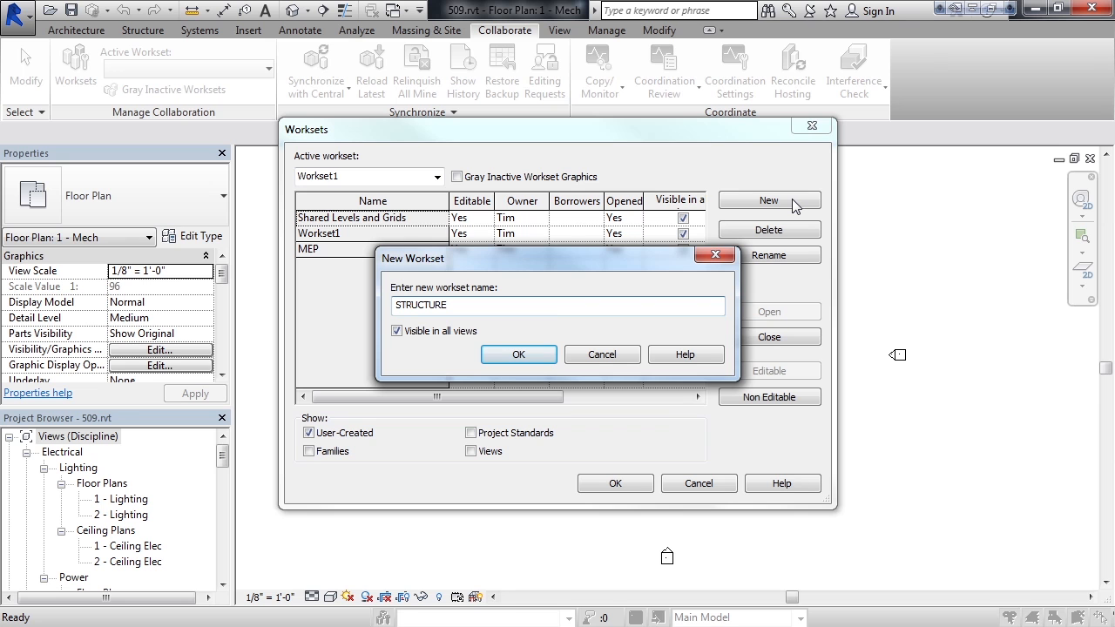
{"action": "left_click", "coordinate": [490, 359]}
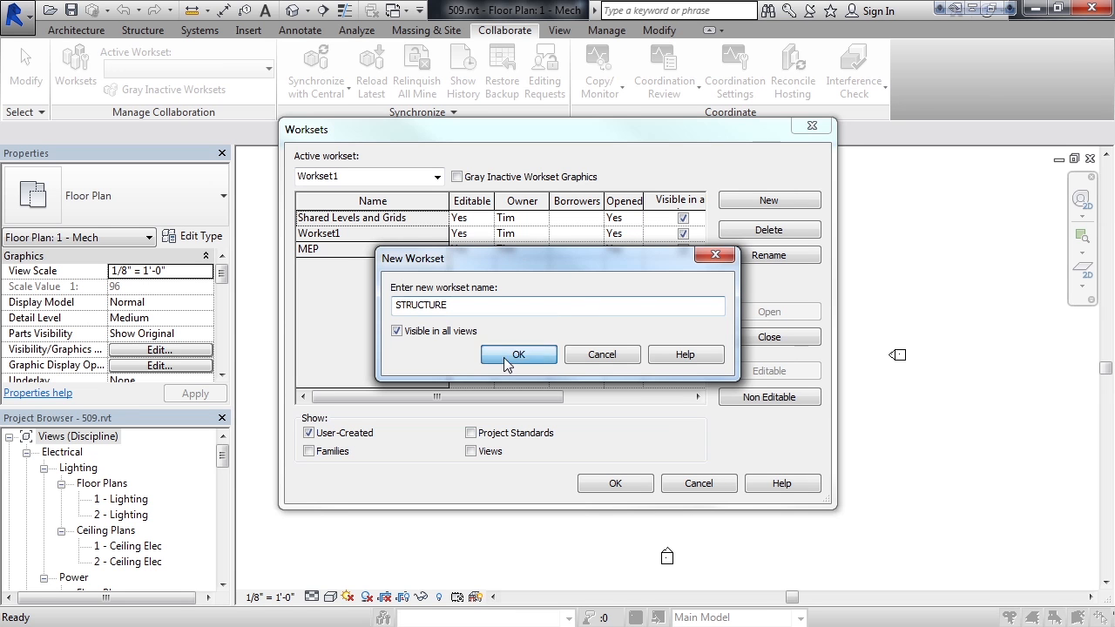
Add two more worksets named Doors and HVAC, both visible in all views.
{"action": "left_click", "coordinate": [767, 201]}
{"action": "type", "text": "Doors"}
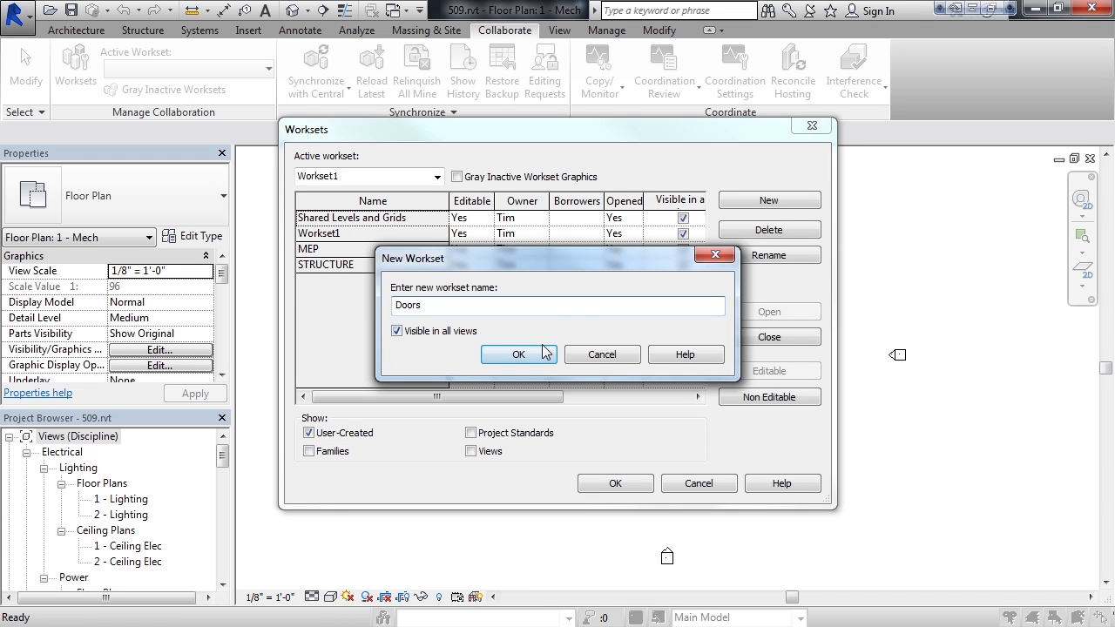
{"action": "left_click", "coordinate": [544, 352]}
{"action": "left_click", "coordinate": [772, 200]}
{"action": "type", "text": "HVAC"}
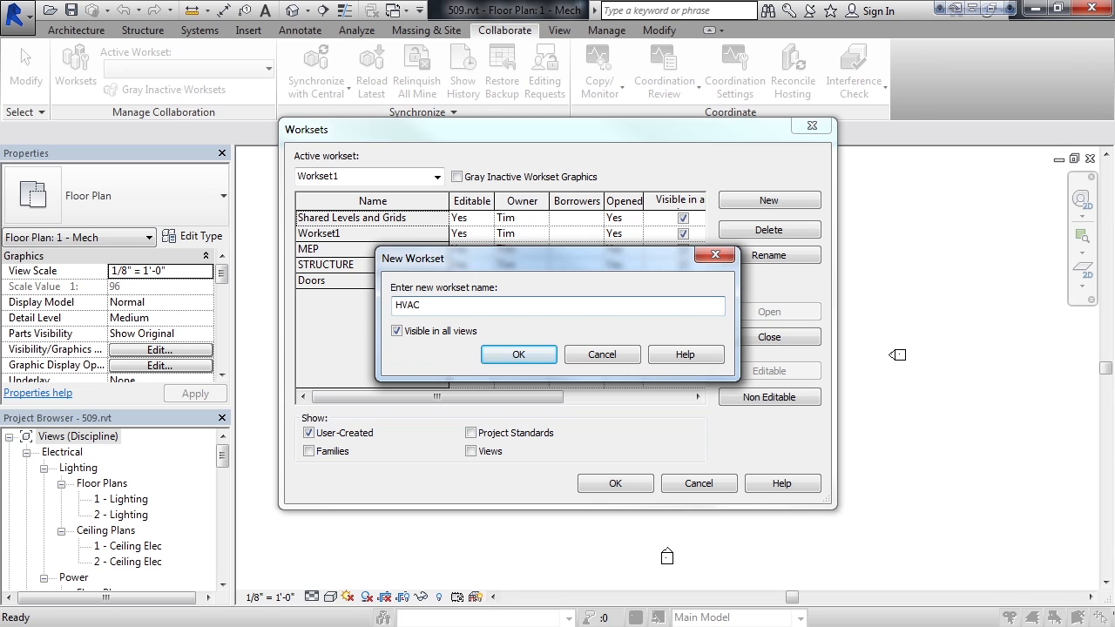
{"action": "left_click", "coordinate": [525, 356]}
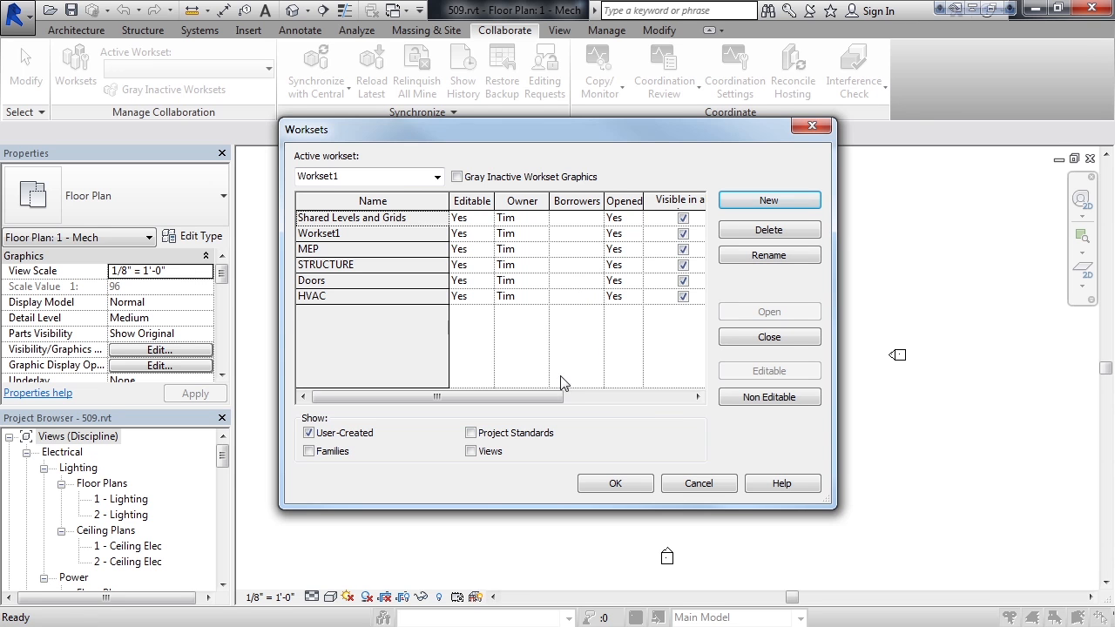
Briefly list the Project Standards and Families worksets, hide them again, and accept the workset setup.
{"action": "mouse_move", "coordinate": [538, 399]}
{"action": "left_mouse_down"}
{"action": "mouse_move", "coordinate": [605, 405]}
{"action": "mouse_move", "coordinate": [533, 409]}
{"action": "left_mouse_up"}
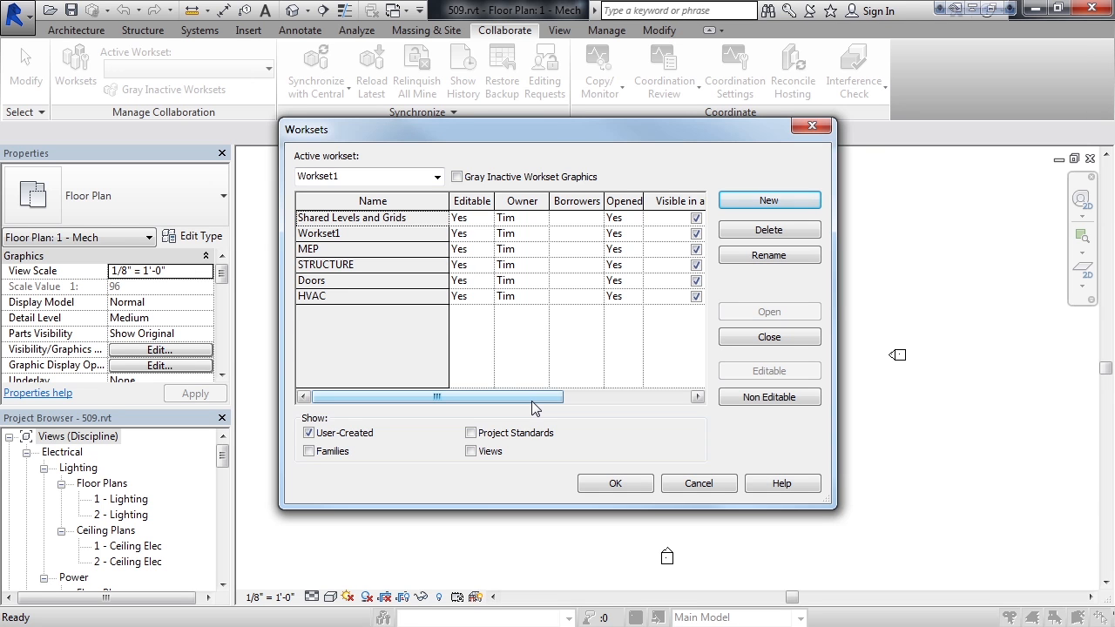
{"action": "left_click", "coordinate": [470, 434]}
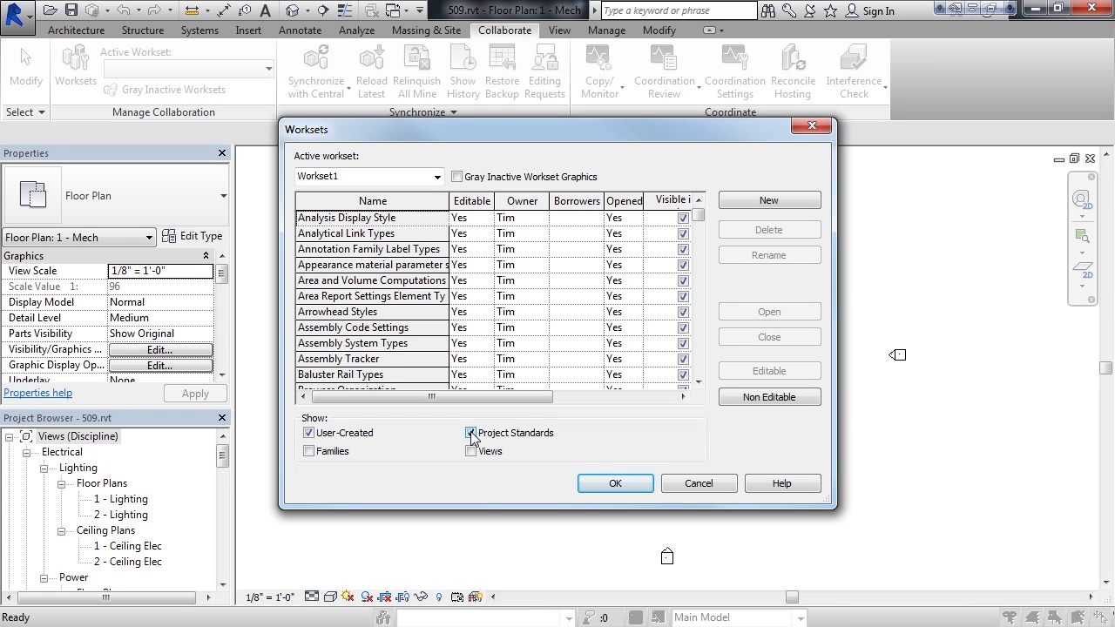
{"action": "left_click", "coordinate": [471, 433]}
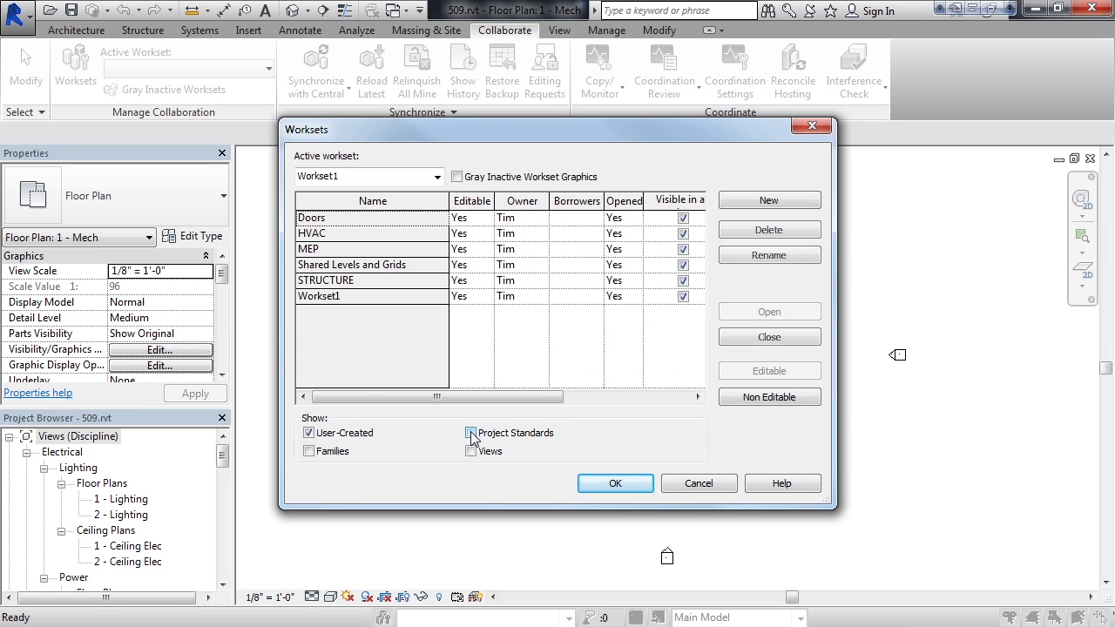
{"action": "left_click", "coordinate": [308, 452]}
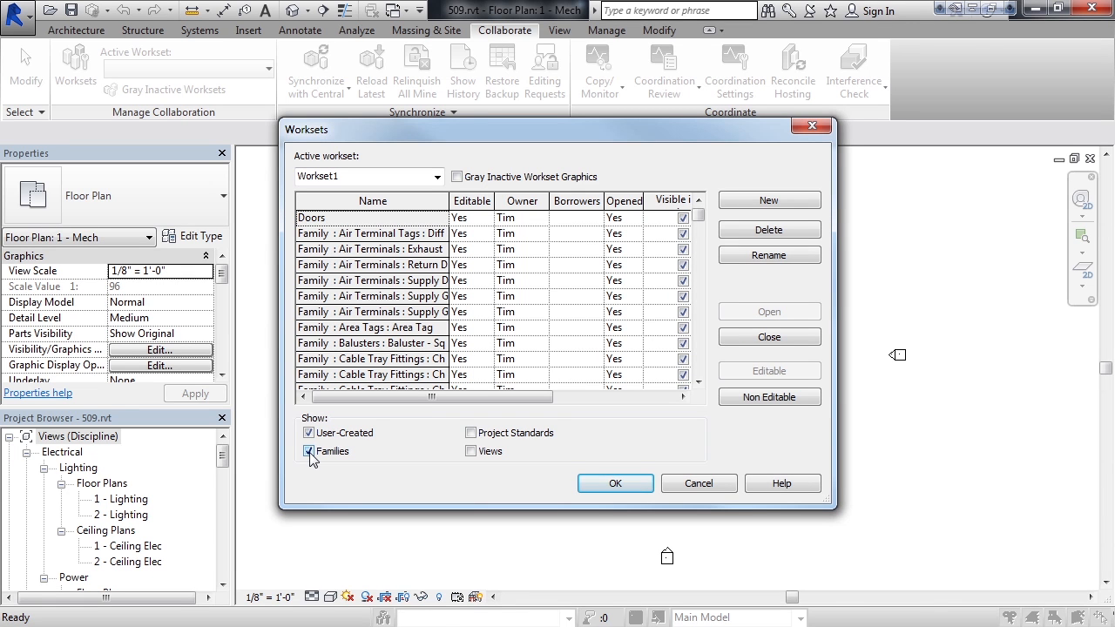
{"action": "left_click", "coordinate": [308, 451]}
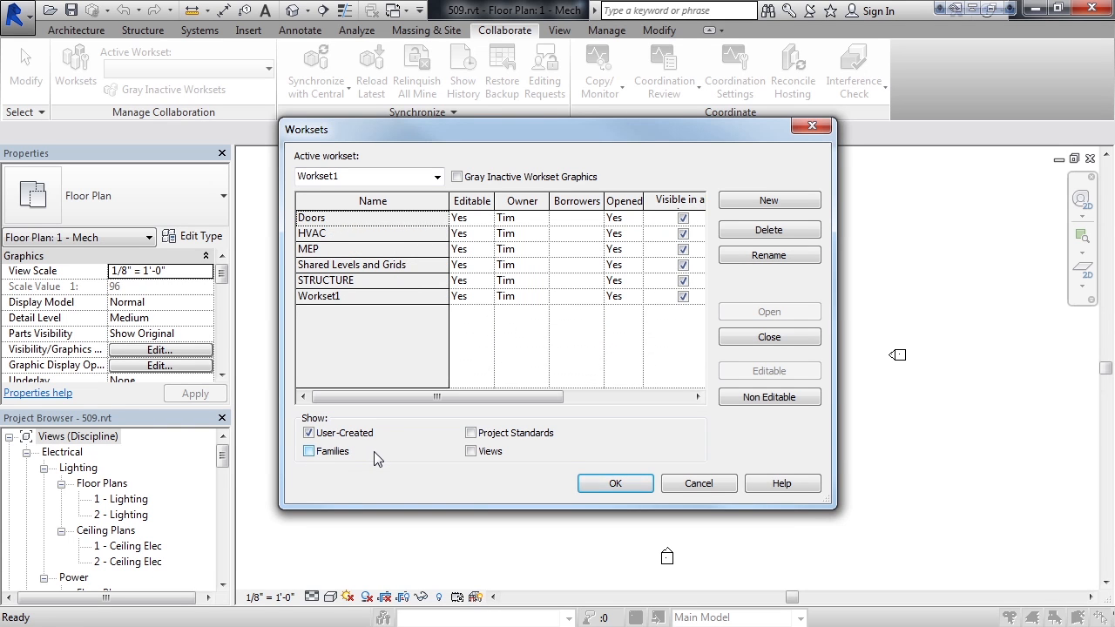
{"action": "left_click", "coordinate": [644, 487]}
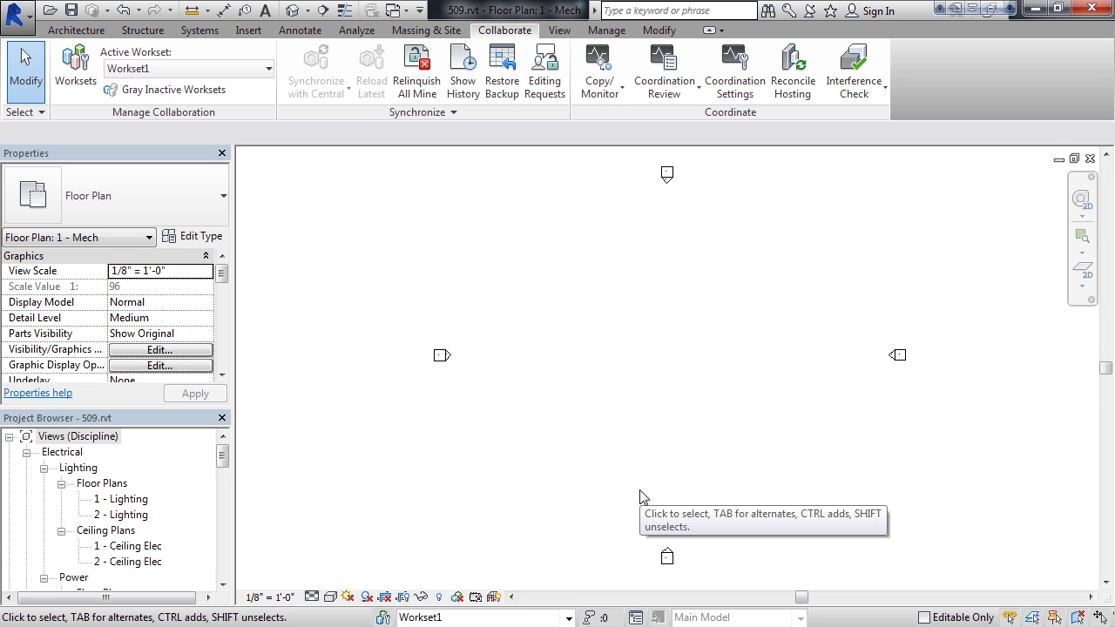
Look over the worksets that can be made active, keeping Workset1 as the active workset.
{"action": "left_click", "coordinate": [269, 72]}
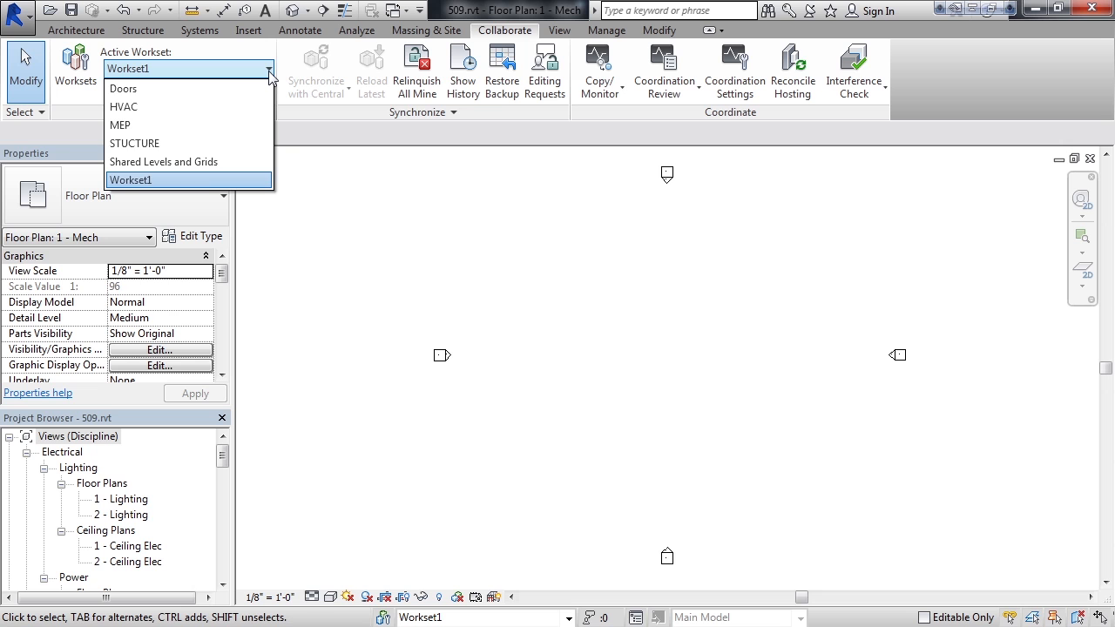
{"action": "left_click", "coordinate": [393, 200]}
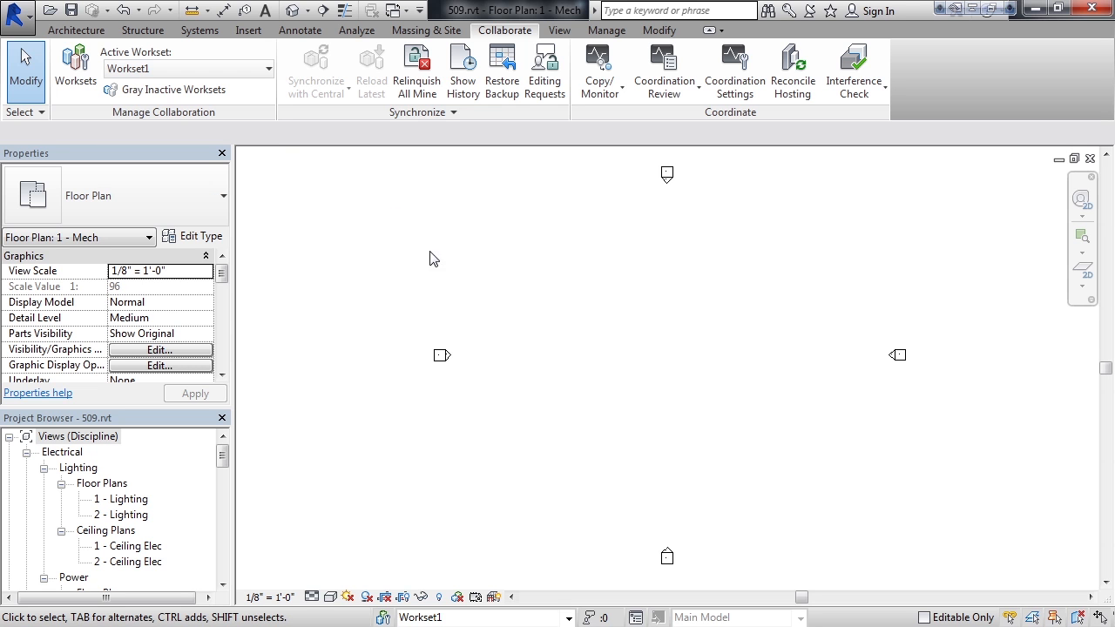
{"action": "left_click", "coordinate": [568, 618]}
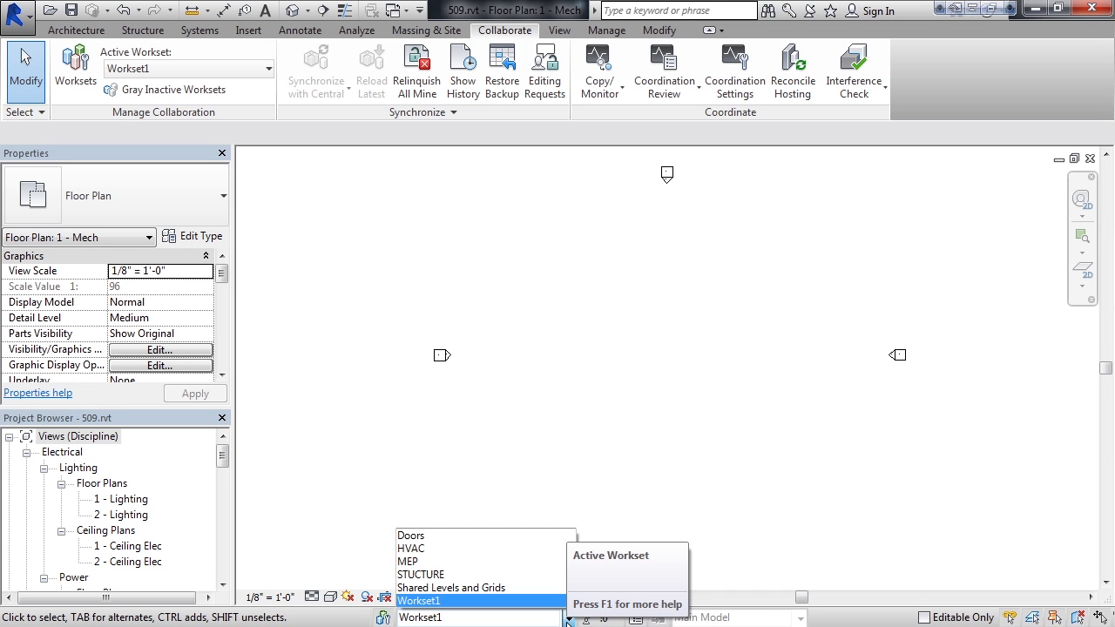
{"action": "left_click", "coordinate": [568, 618]}
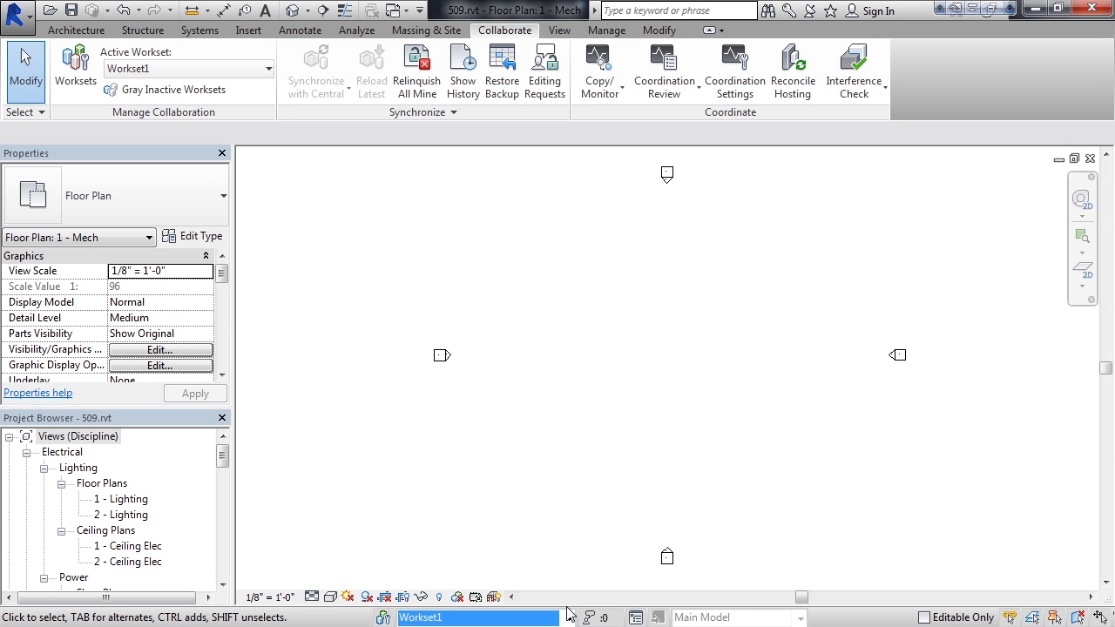
Save the project in the DataFiles folder as a new project file named 509-CentralProject.rvt.
{"action": "left_click", "coordinate": [31, 19]}
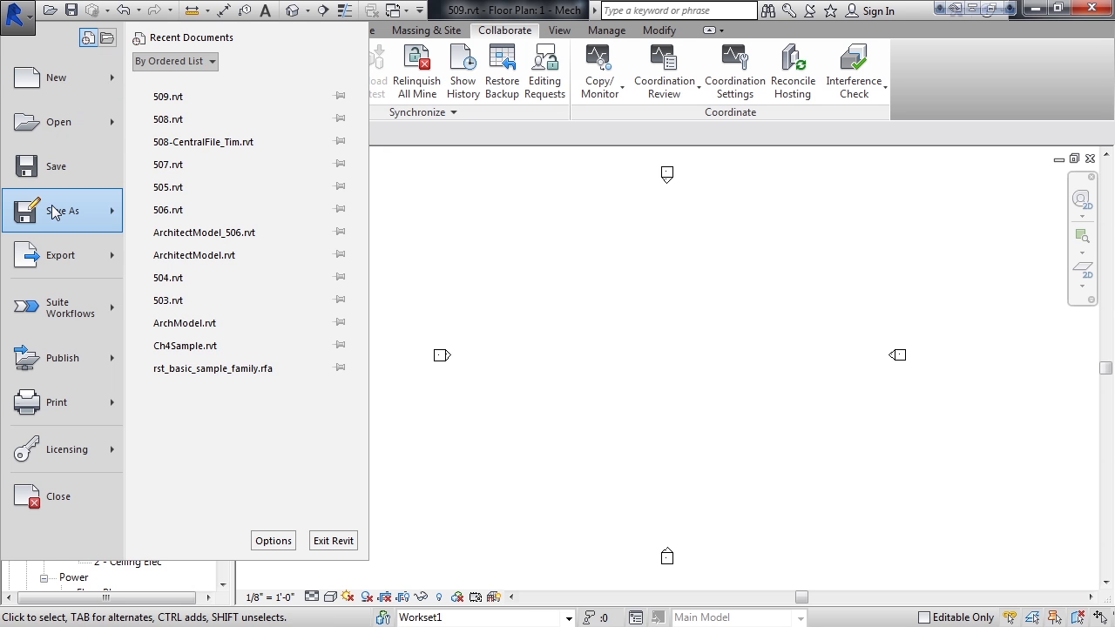
{"action": "mouse_move", "coordinate": [54, 211]}
{"action": "left_click", "coordinate": [216, 114]}
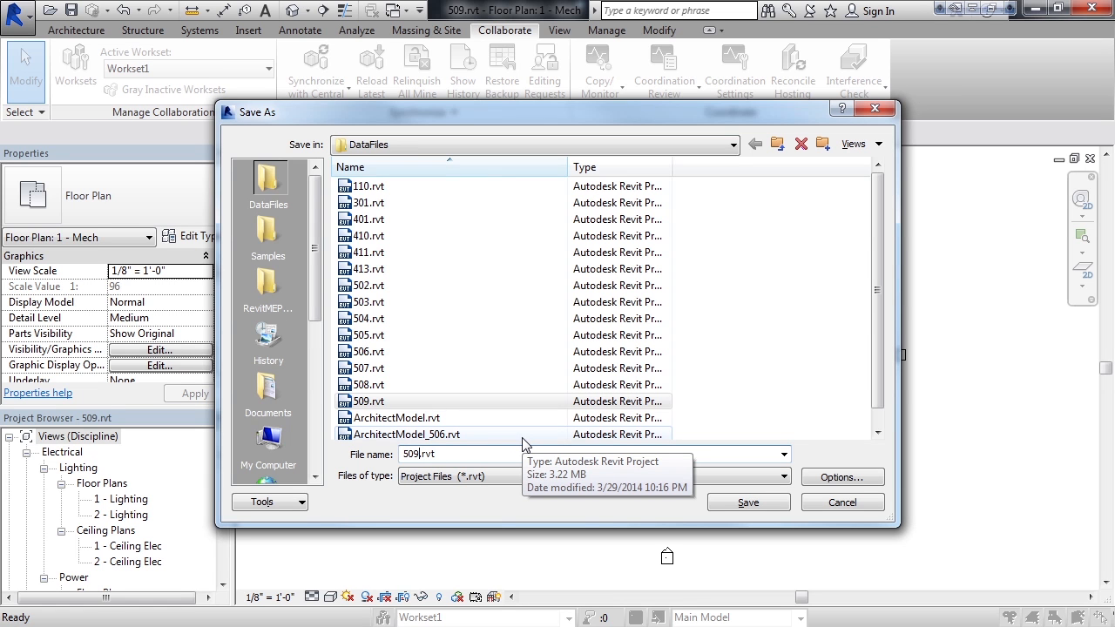
{"action": "type", "text": "-CentralProject"}
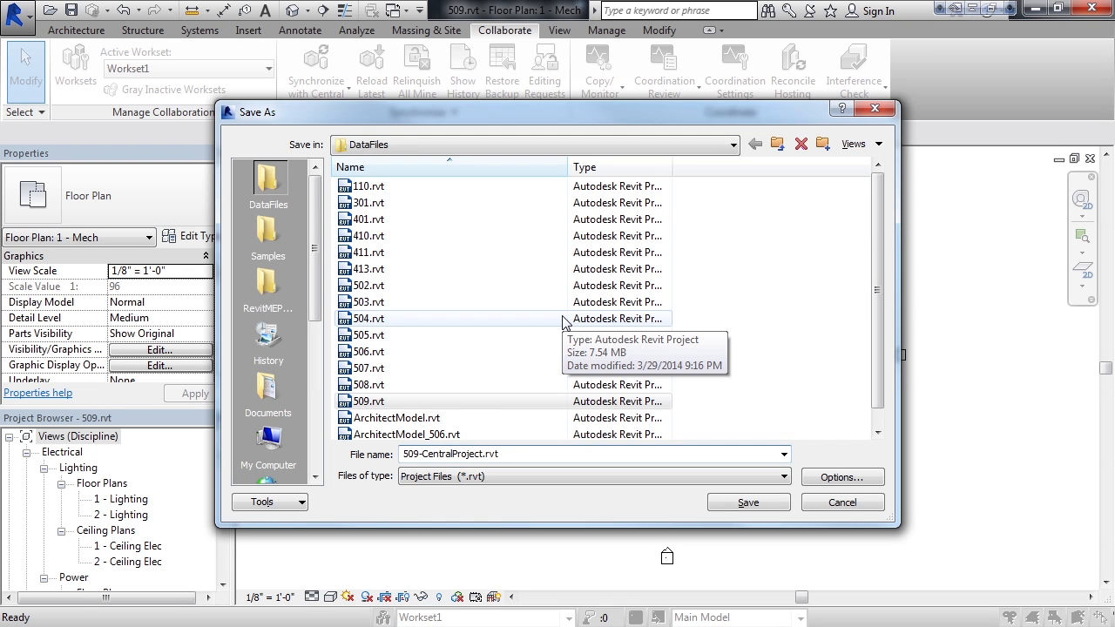
{"action": "left_click", "coordinate": [747, 503]}
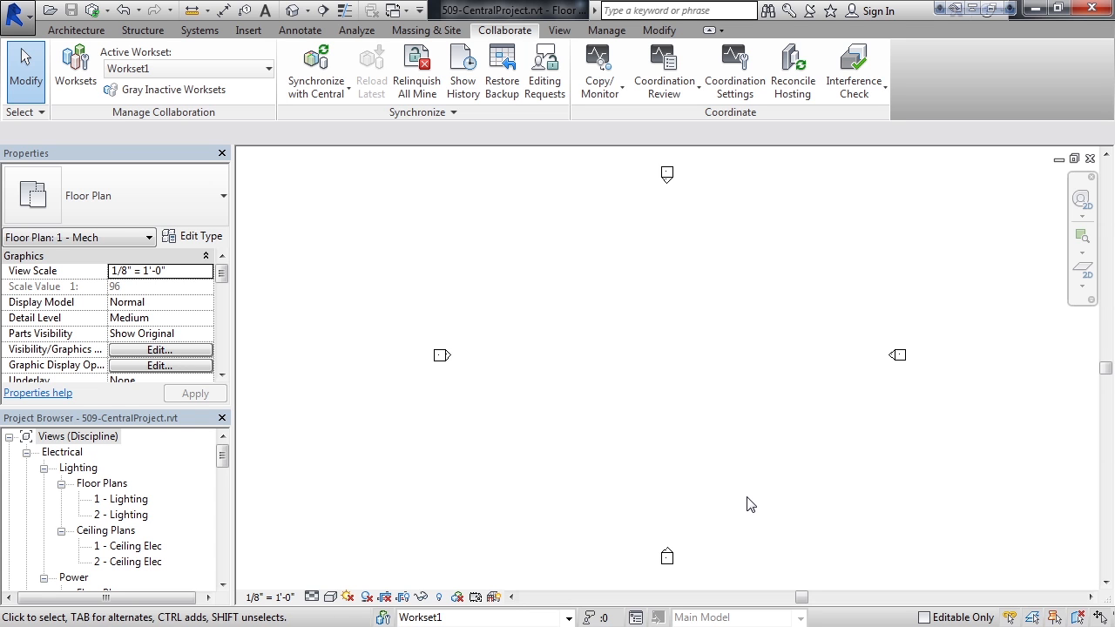
Relinquish all owned worksets and elements, and synchronize with the central model using the default settings and no comment.
{"action": "left_click", "coordinate": [409, 70]}
{"action": "left_click", "coordinate": [341, 99]}
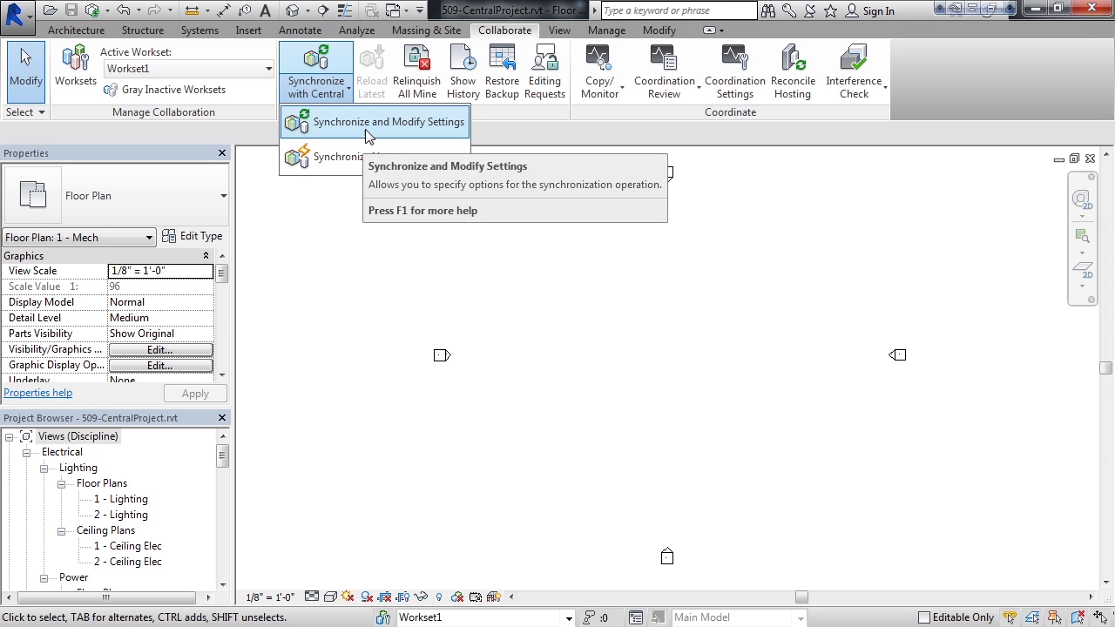
{"action": "left_click", "coordinate": [366, 133]}
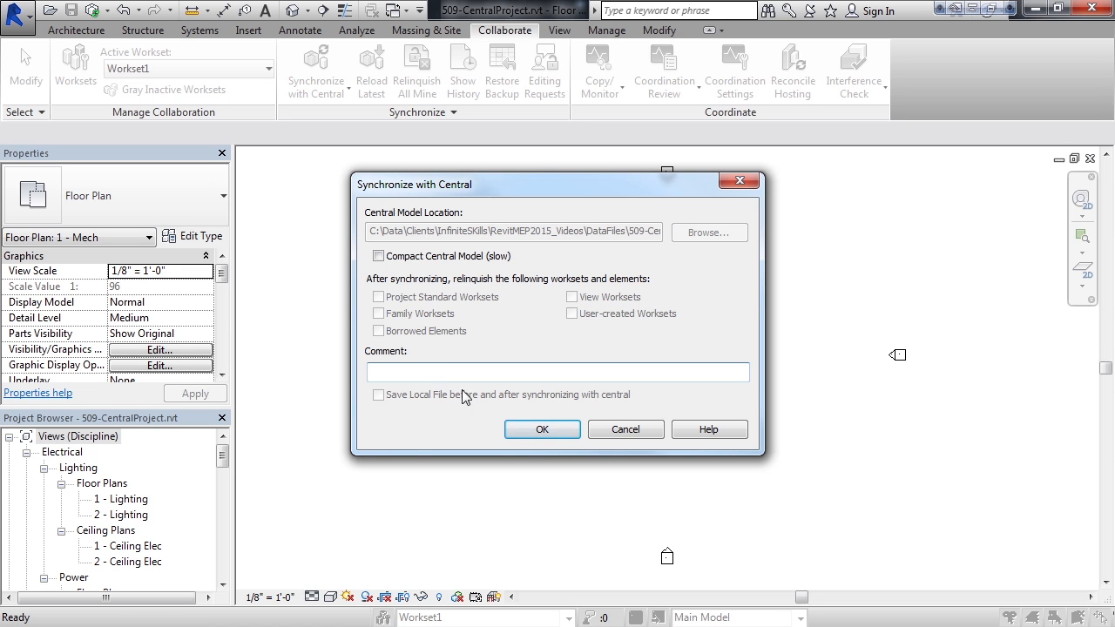
{"action": "left_click", "coordinate": [536, 431]}
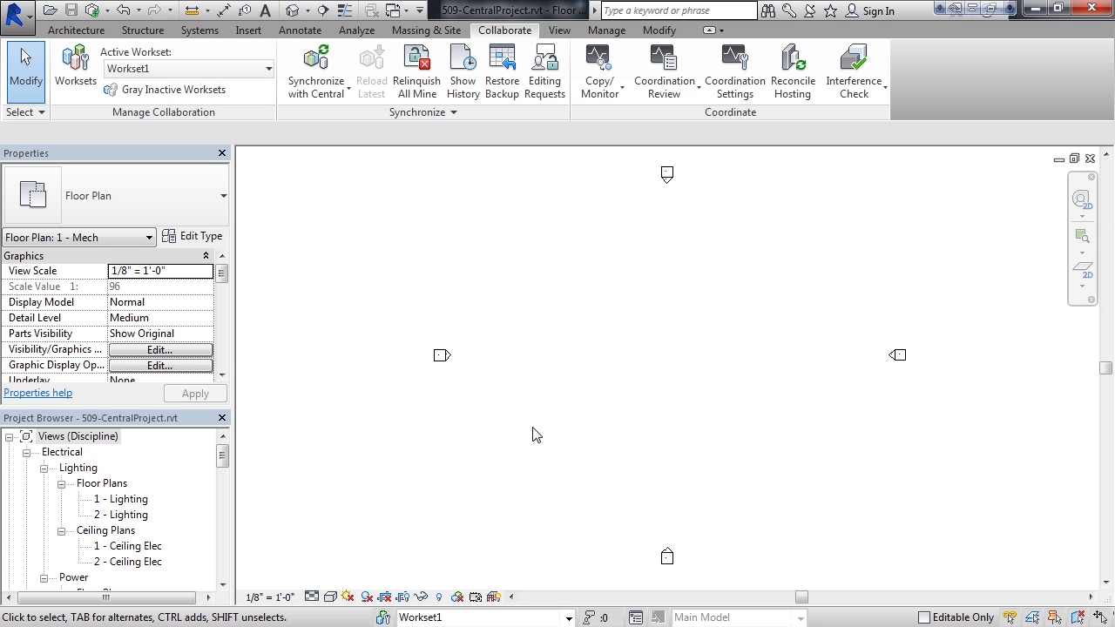
Check the editable status and ownership of the user-created worksets.
{"action": "left_click", "coordinate": [76, 70]}
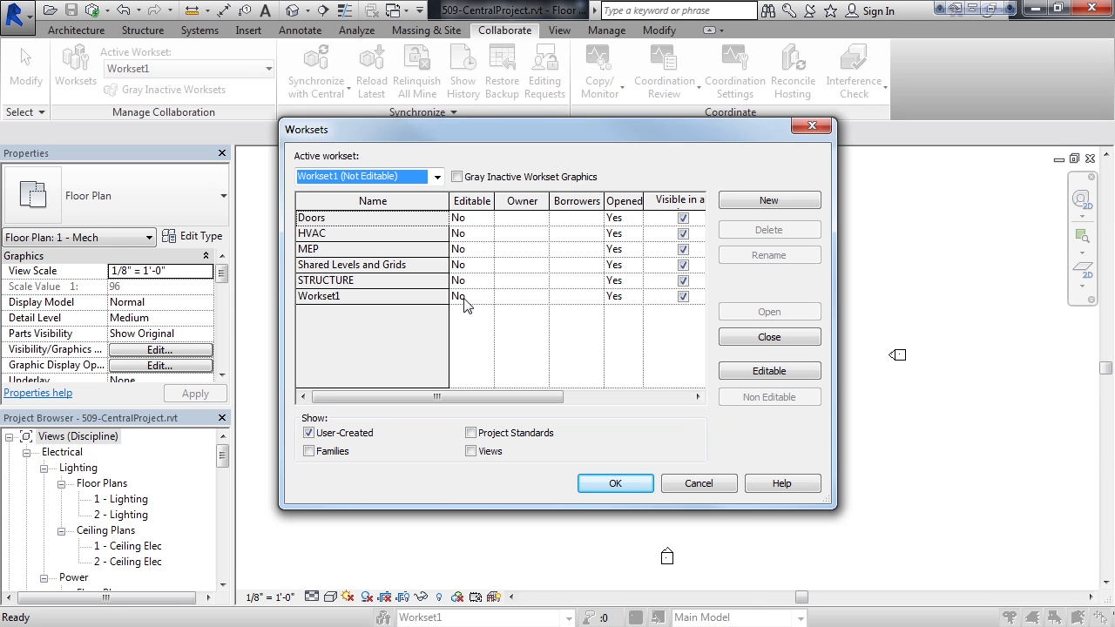
{"action": "left_click", "coordinate": [619, 482]}
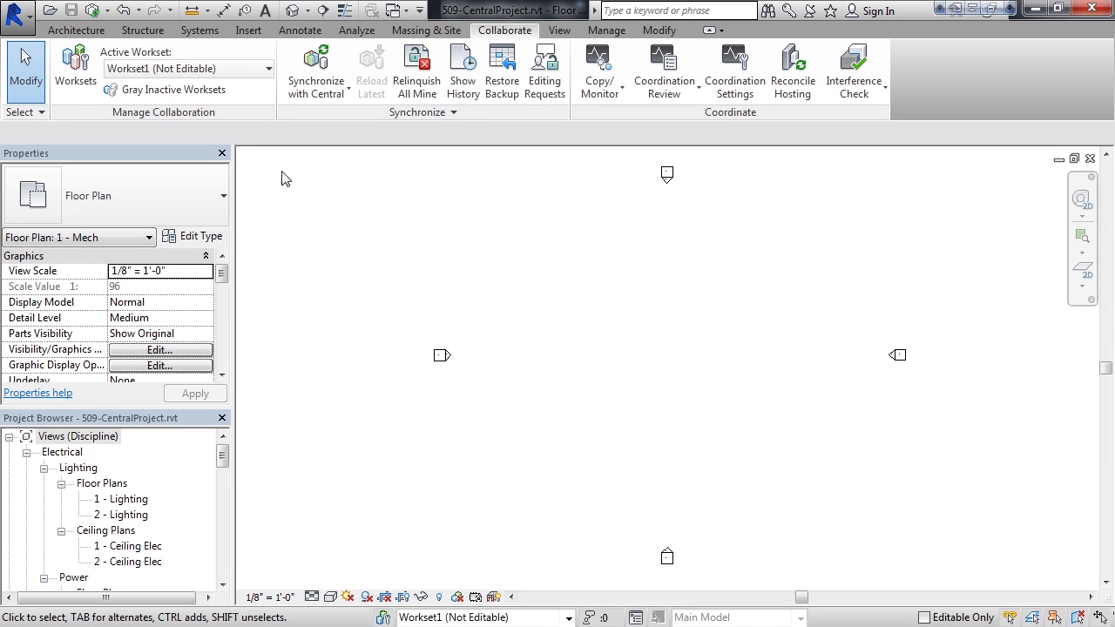
{"action": "left_click", "coordinate": [15, 15]}
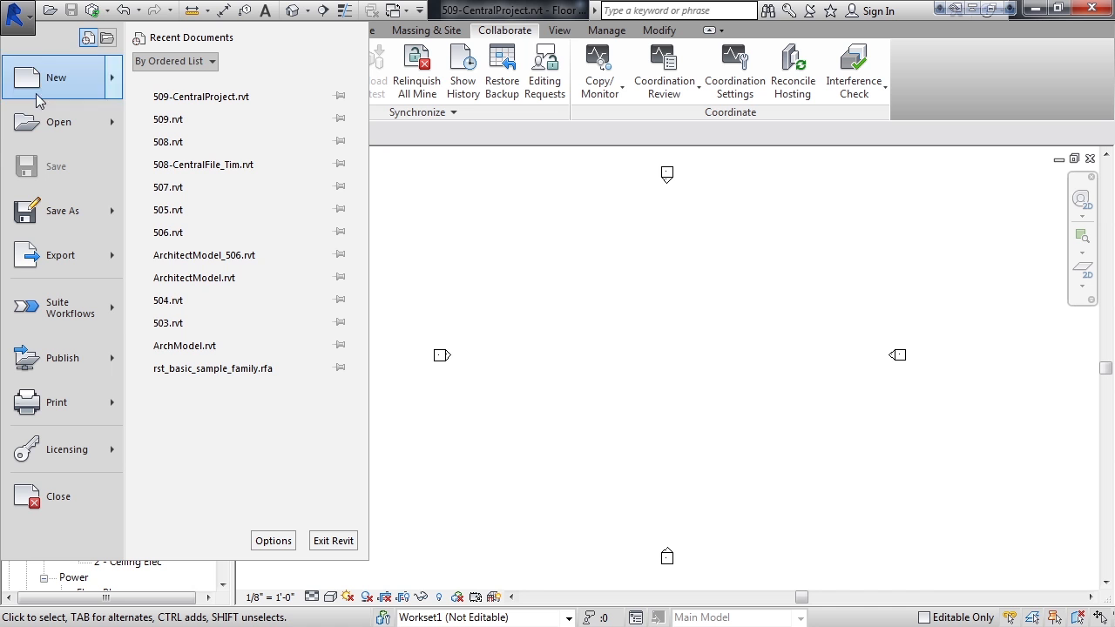
{"action": "mouse_move", "coordinate": [50, 223]}
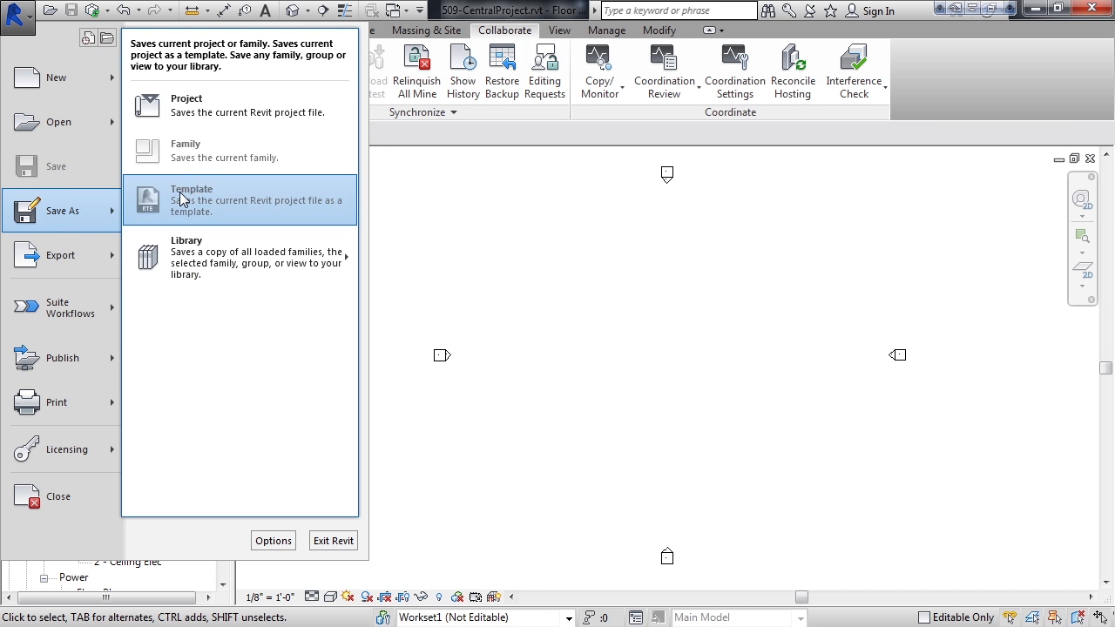
{"action": "left_click", "coordinate": [197, 109]}
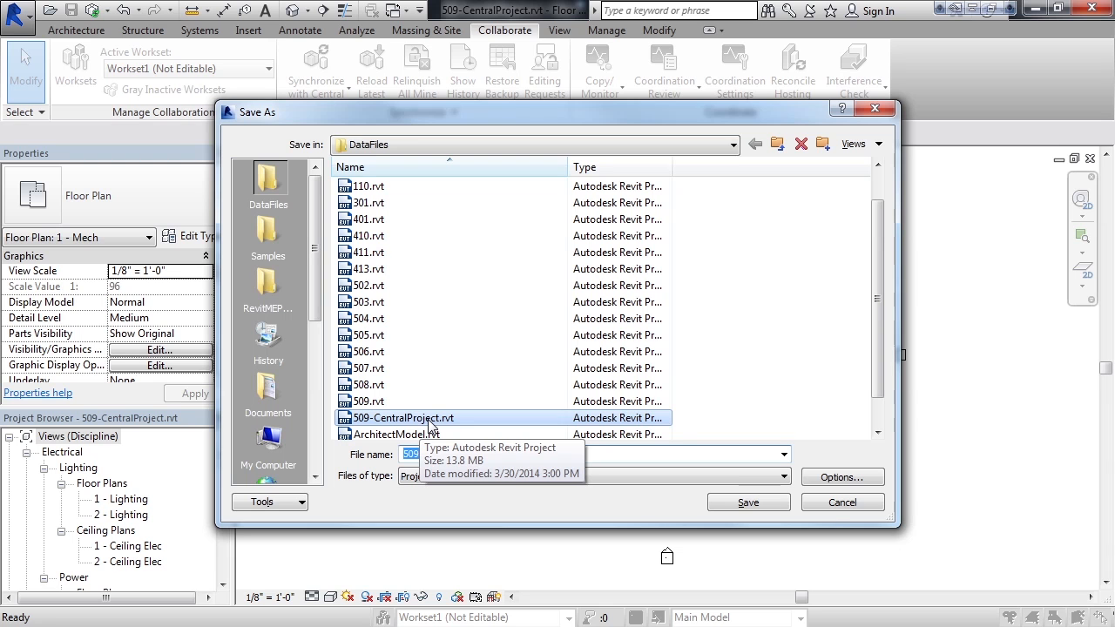
{"action": "left_click", "coordinate": [837, 503]}
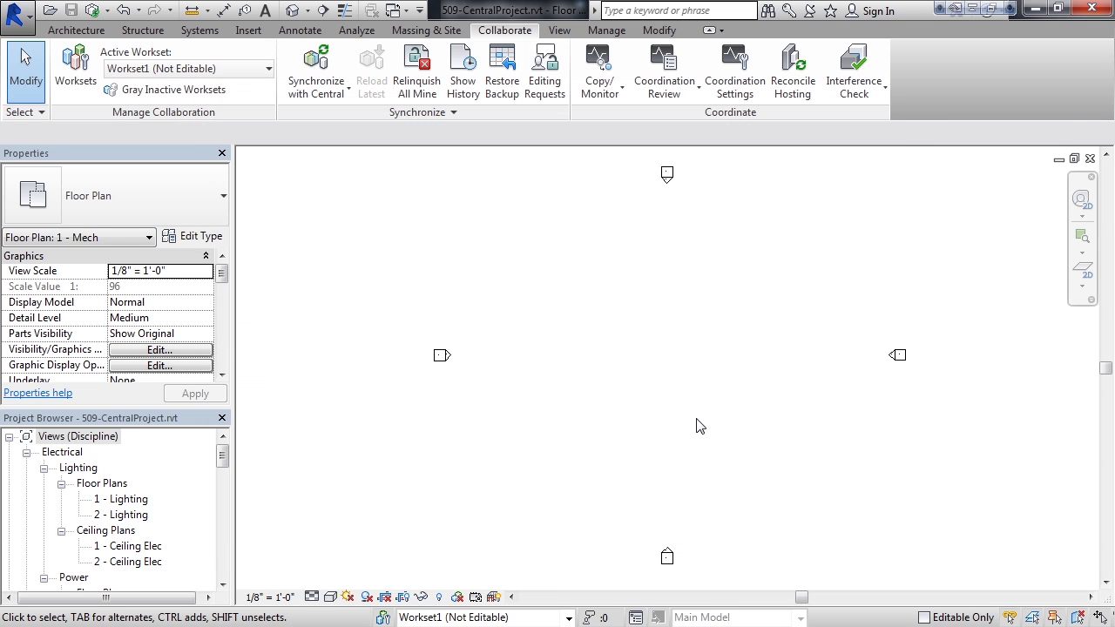